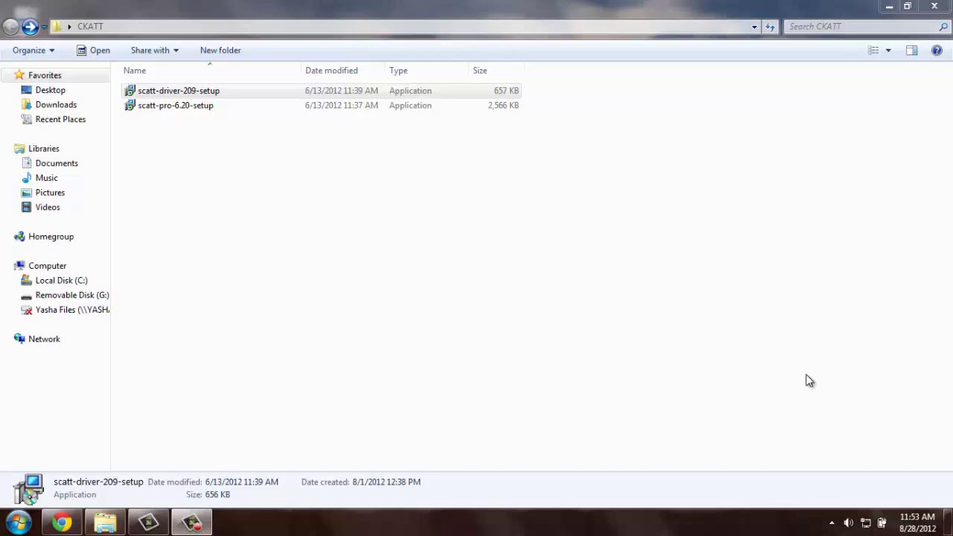
Run scatt-driver-209-setup and install the drivers with default settings, allowing the Scatt device software
click(209, 104)
click(207, 92)
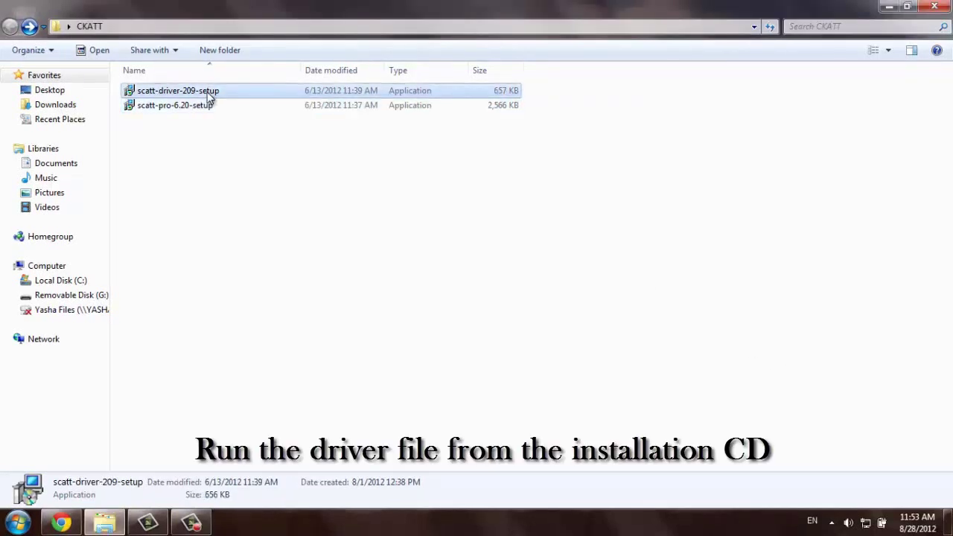
double_click(207, 92)
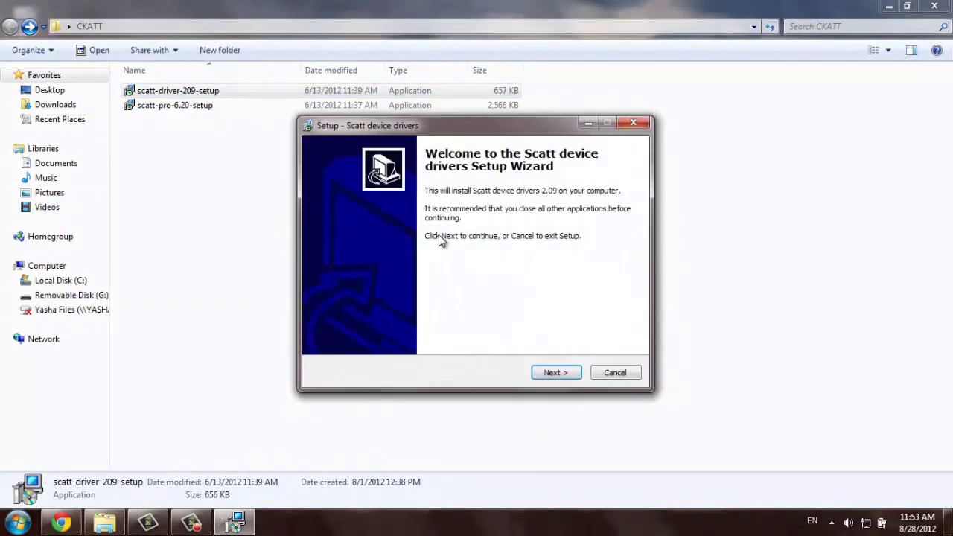
click(556, 372)
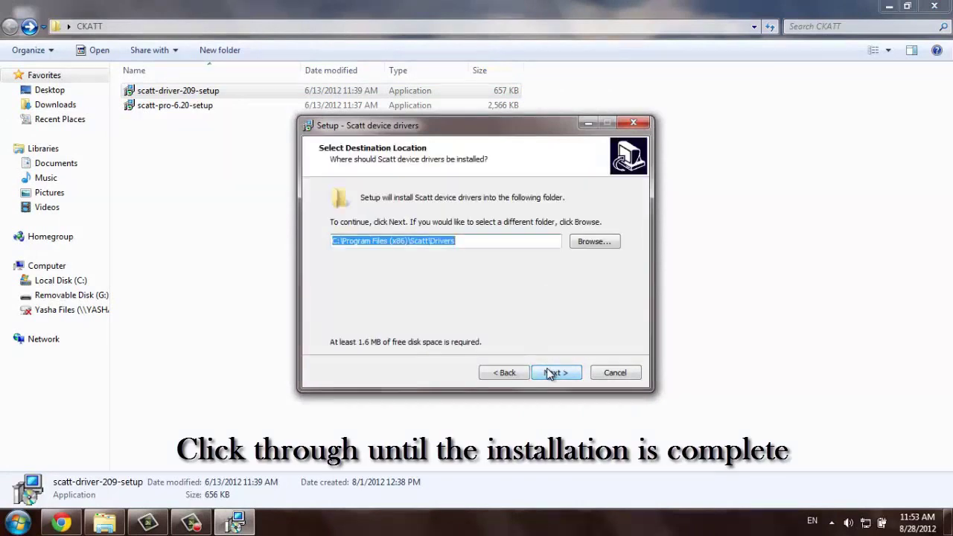
click(551, 373)
click(551, 373)
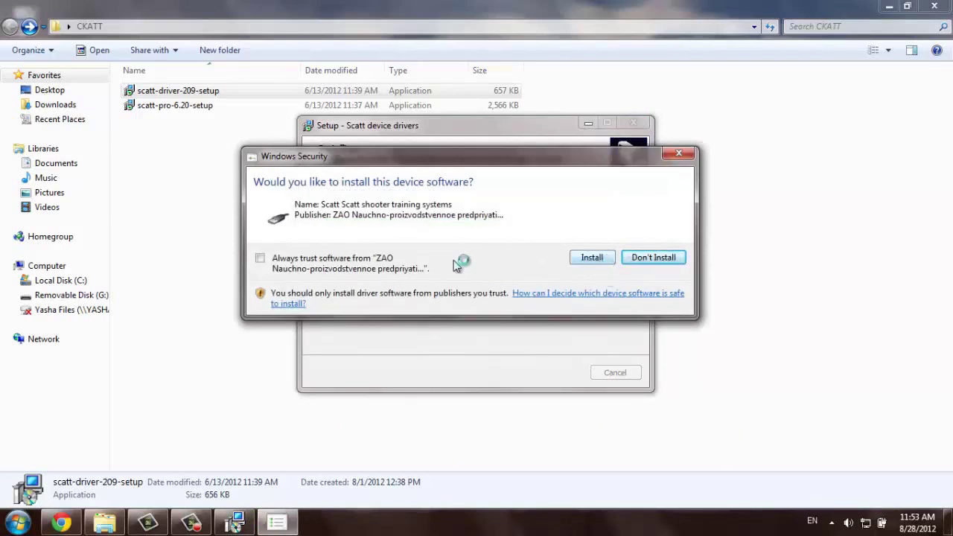
click(588, 258)
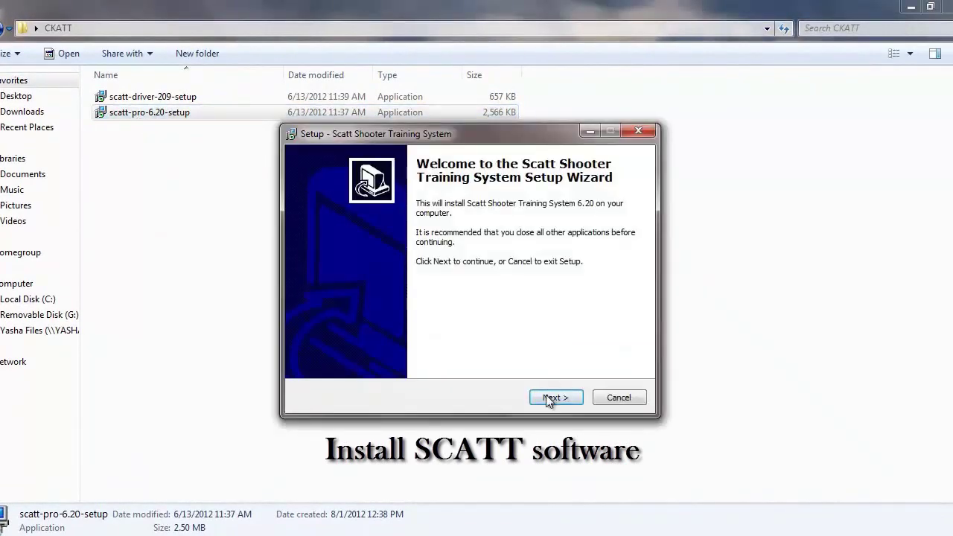
Accept the license and install Shooter Training System 6.20 with the default folder and catalog directory
click(554, 398)
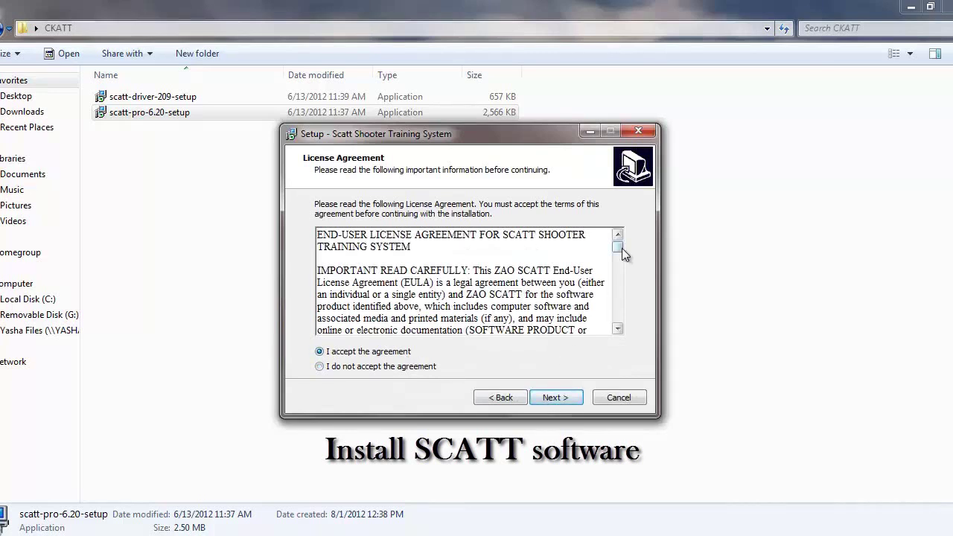
drag(621, 248, 615, 318)
click(569, 396)
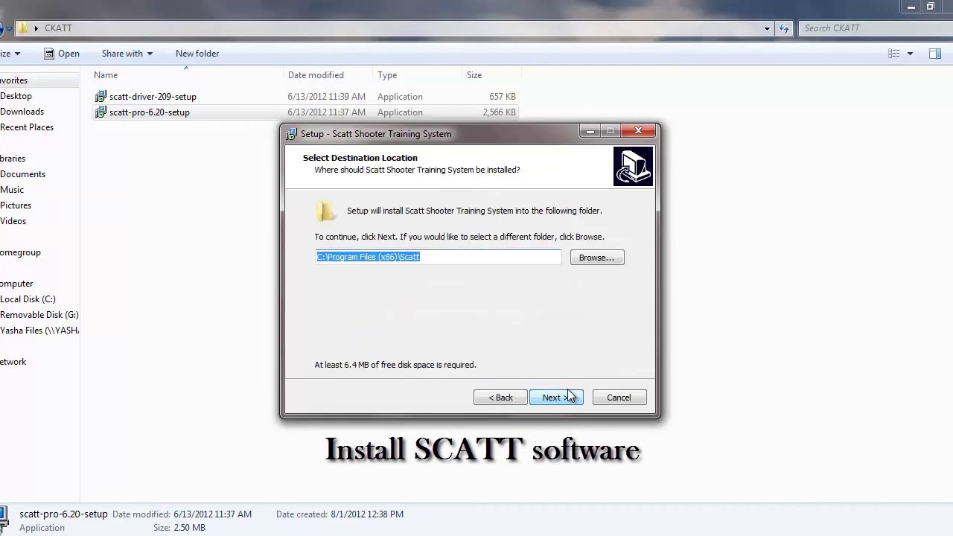
click(570, 395)
click(570, 395)
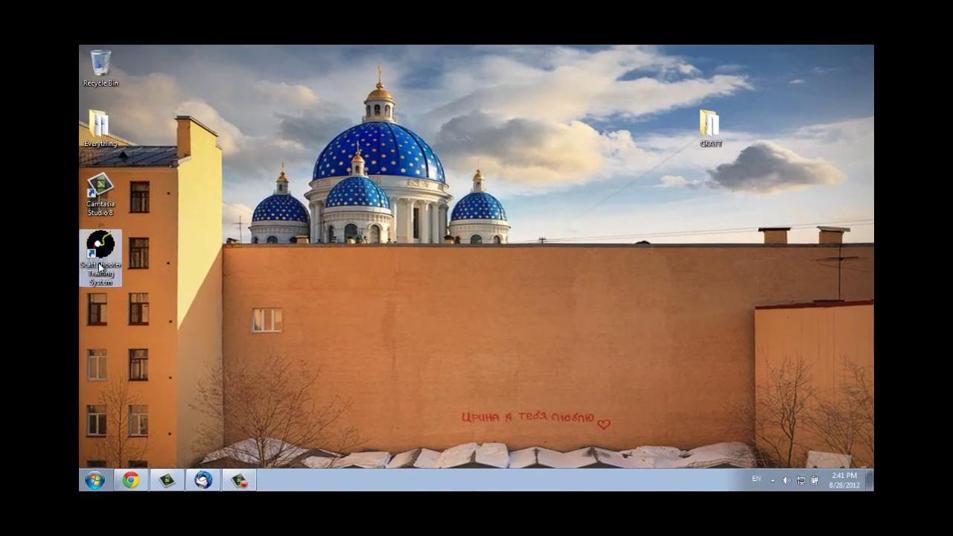
Launch SCATT Professional from the desktop icon, open Start practice, and select the Shooter name field
double_click(101, 267)
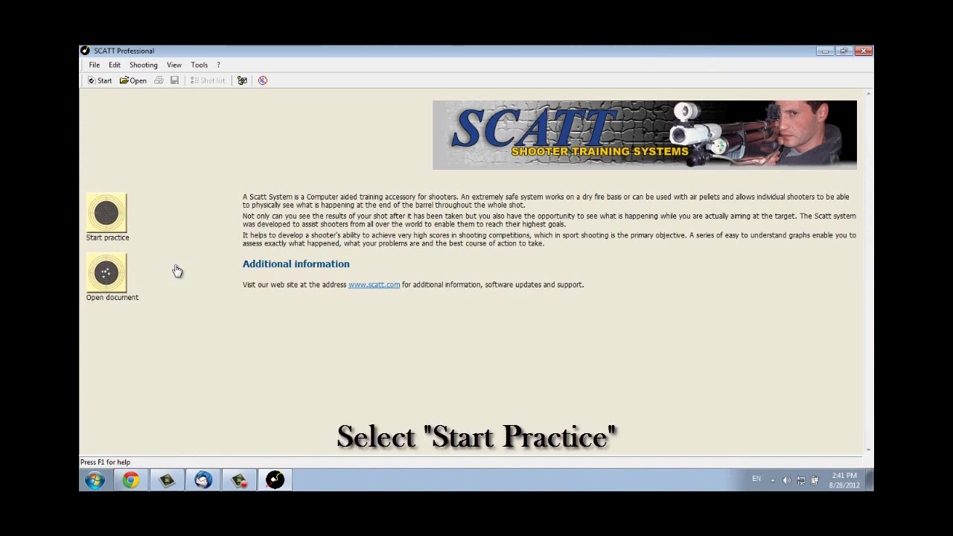
click(112, 222)
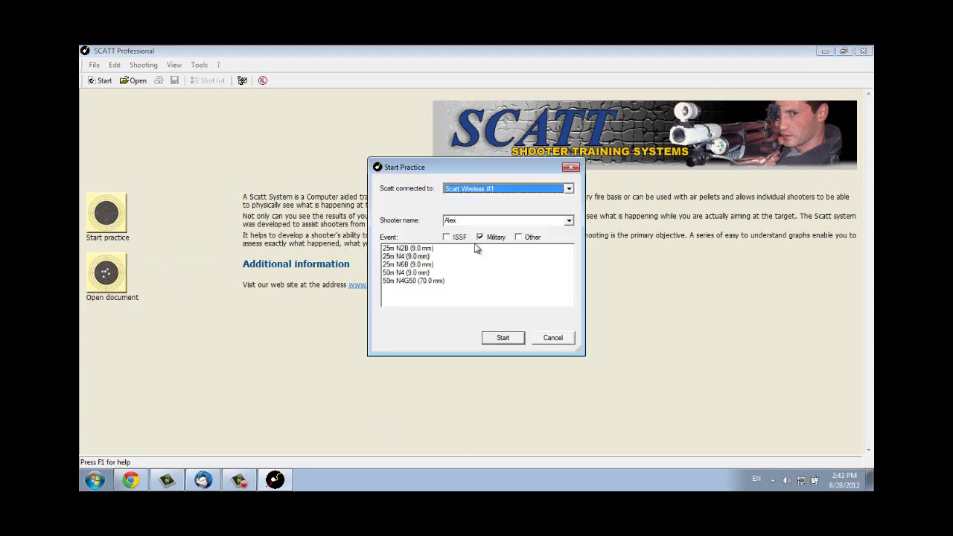
click(495, 220)
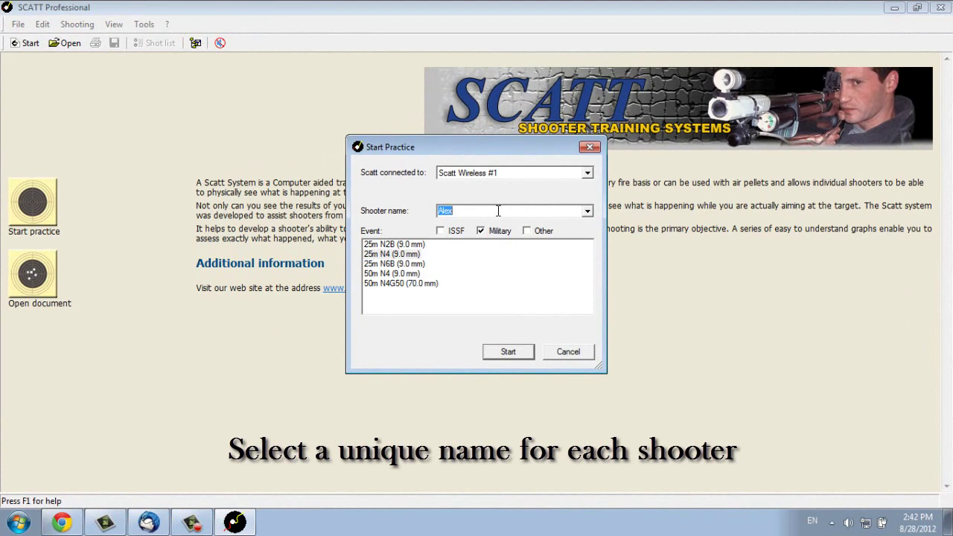
Enter the new shooter's name and browse the ISSF and other events in the list
text(John)
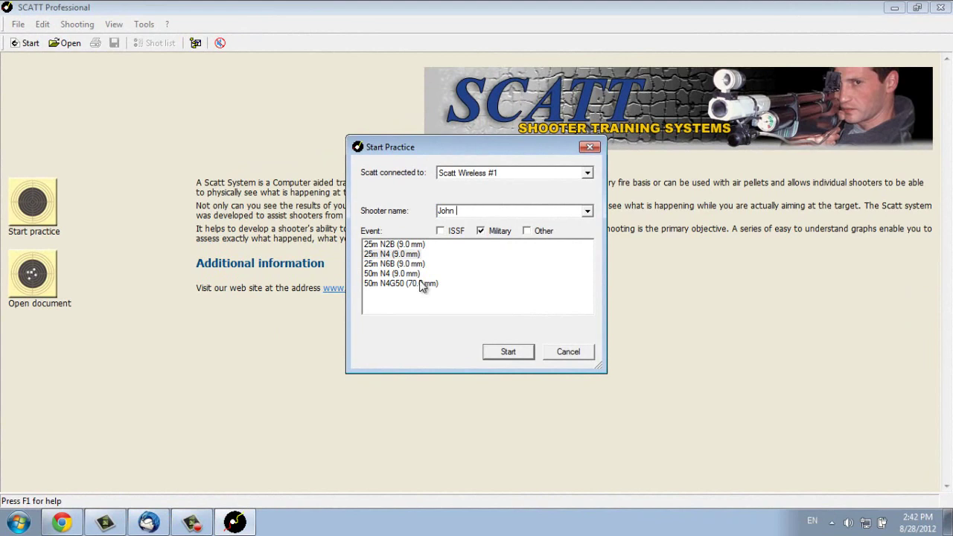
click(440, 231)
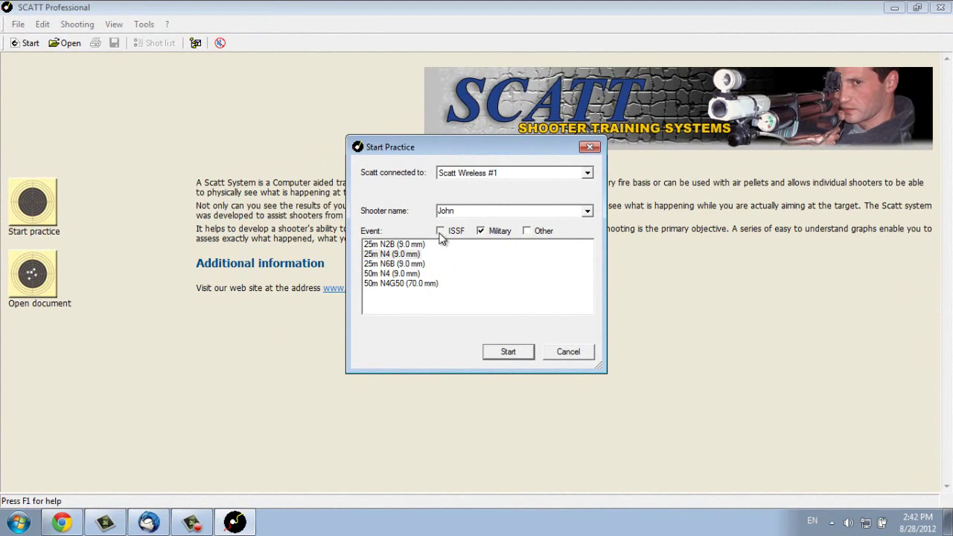
click(526, 230)
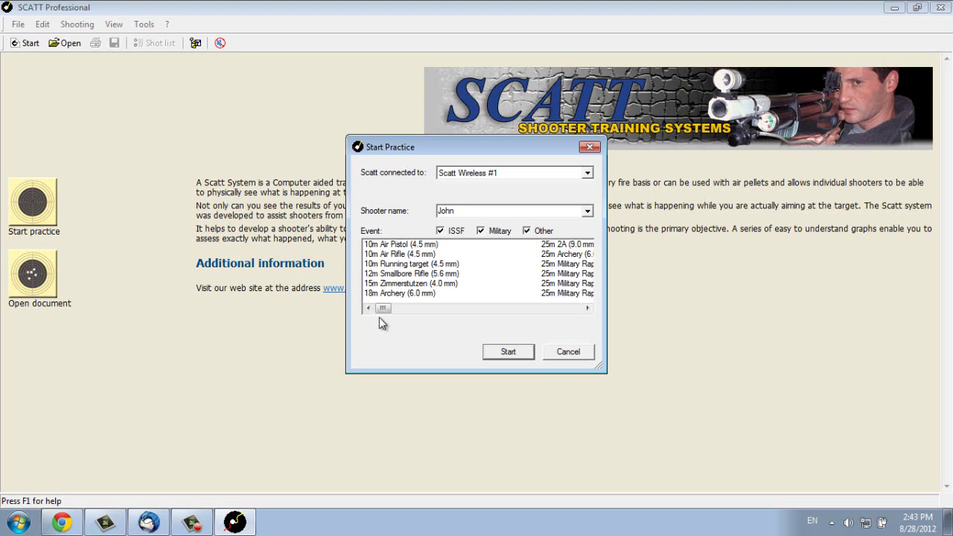
drag(390, 310, 575, 309)
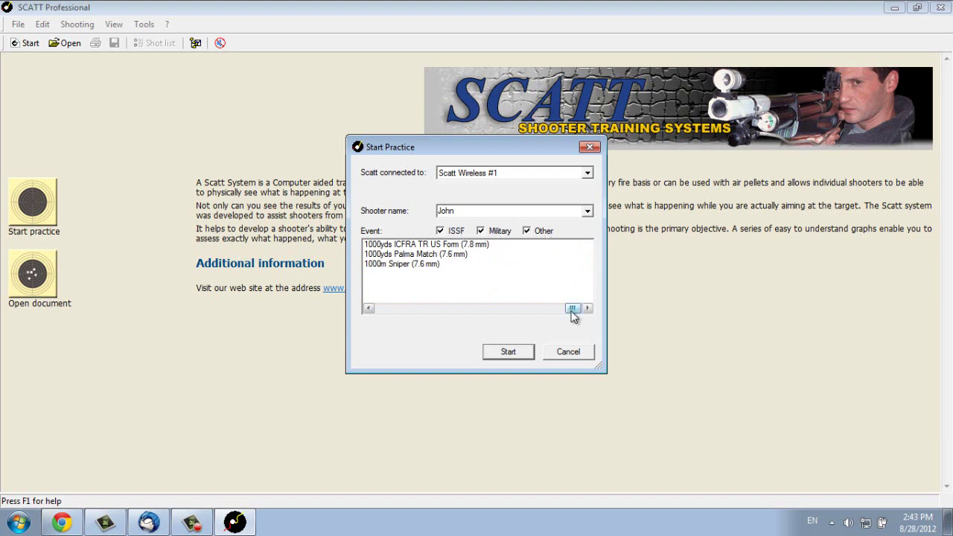
drag(572, 309, 379, 322)
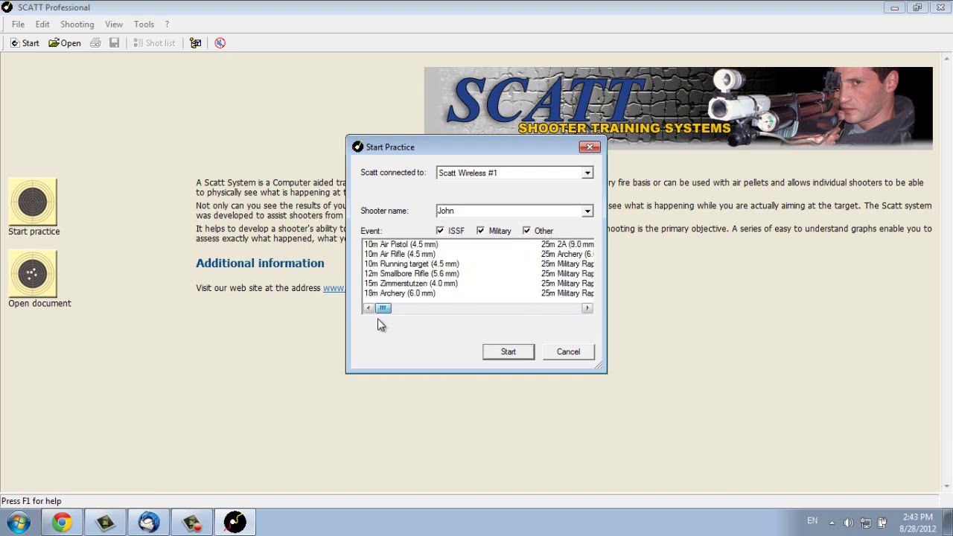
Show only Military events, choose the 25m N4 (9.0 mm) target, and start the practice
click(441, 232)
click(528, 233)
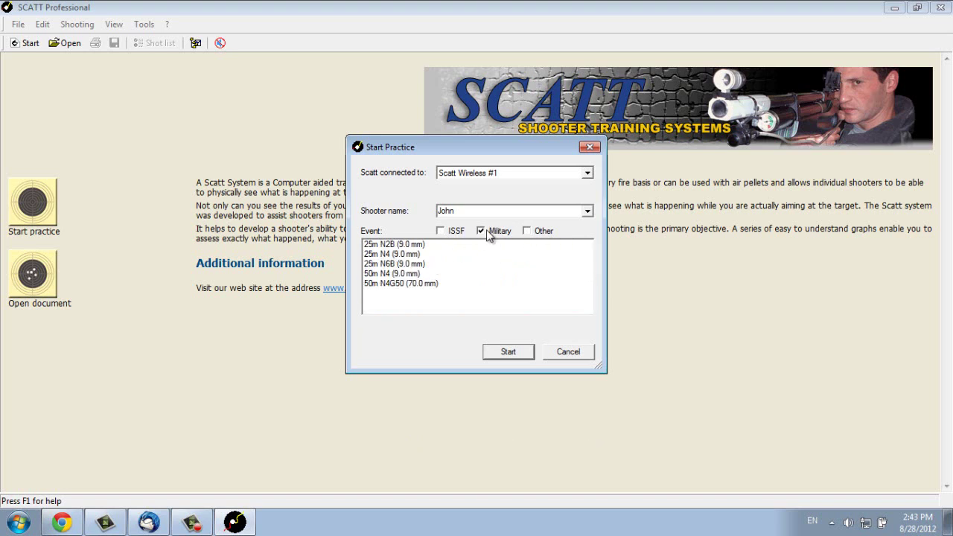
click(376, 254)
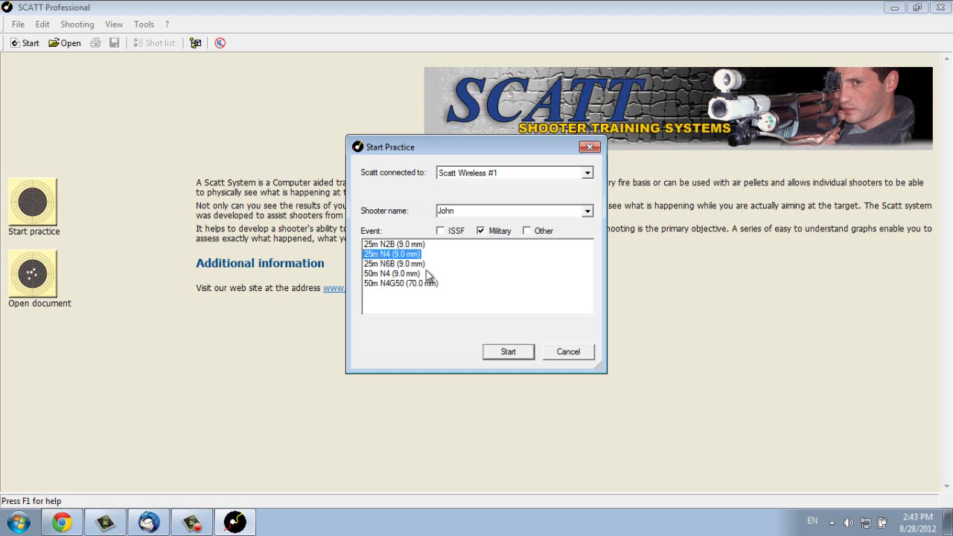
click(498, 354)
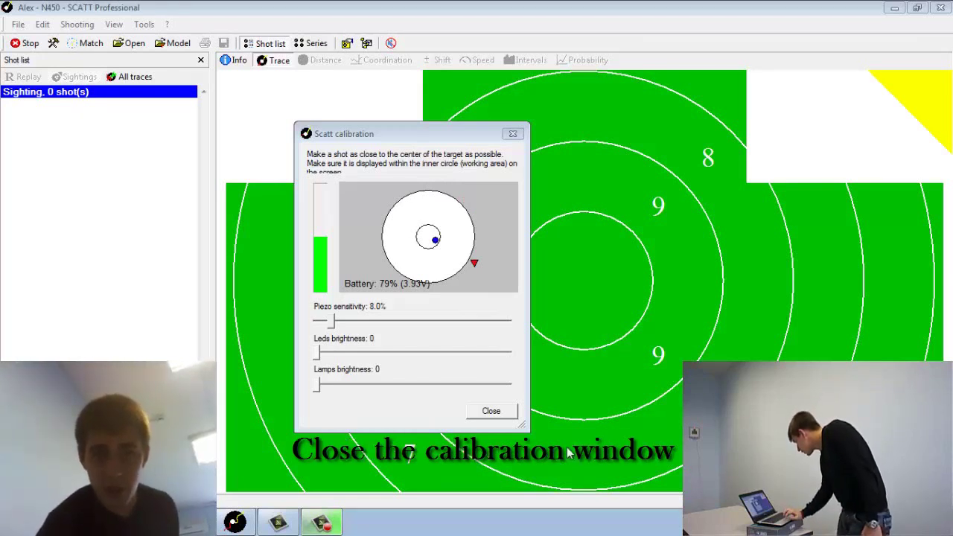
Finish calibration and fire ten sighting shots at the target, totalling 88.6
click(497, 417)
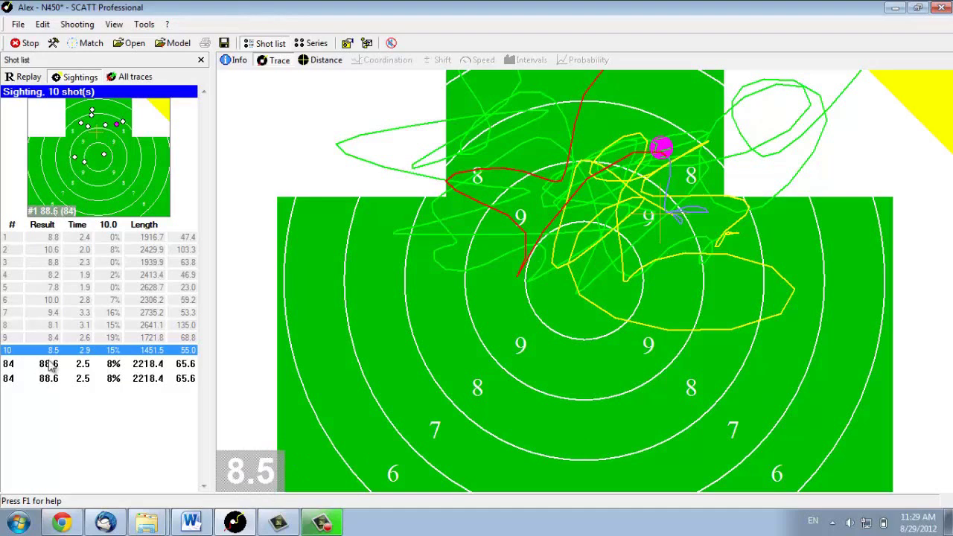
Stop the practice and replay shot 2's 10.6 aiming trace
click(52, 239)
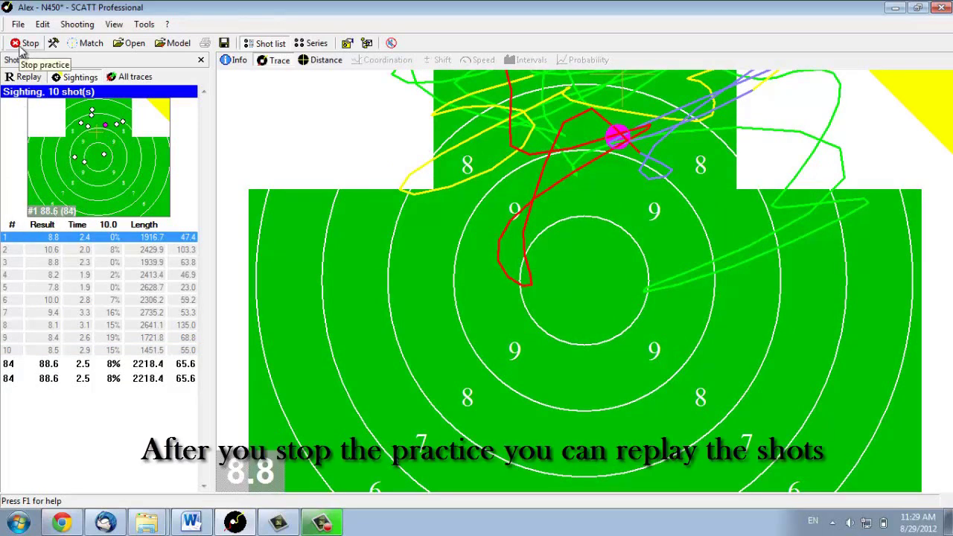
click(26, 43)
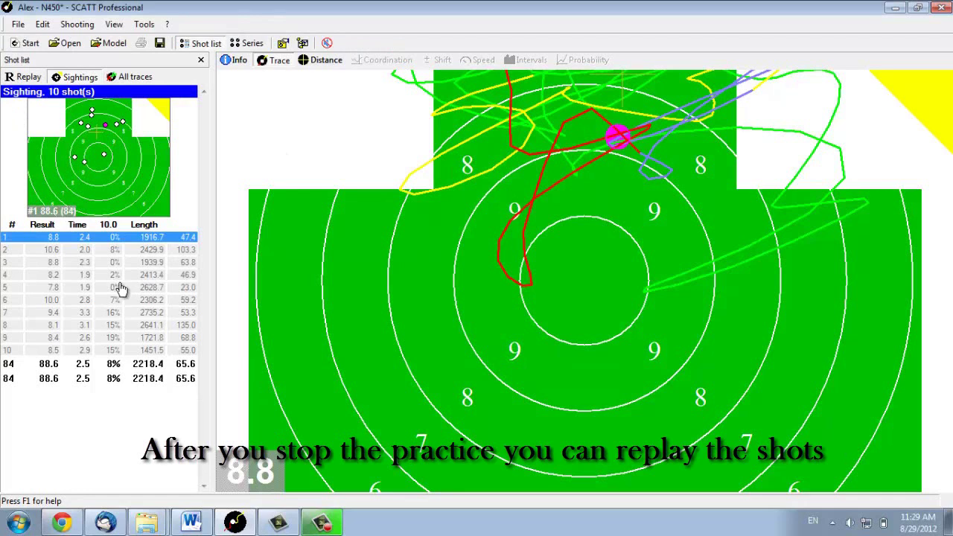
click(45, 251)
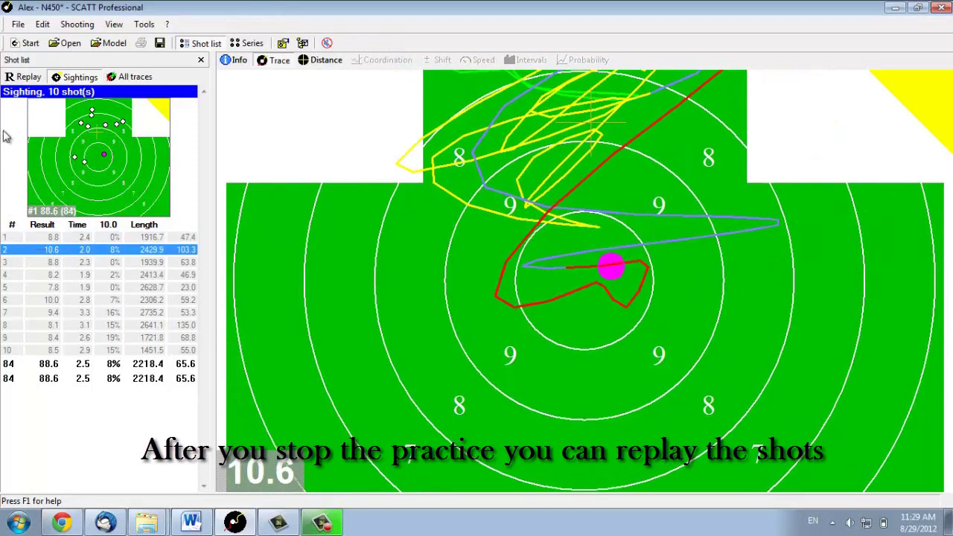
click(27, 77)
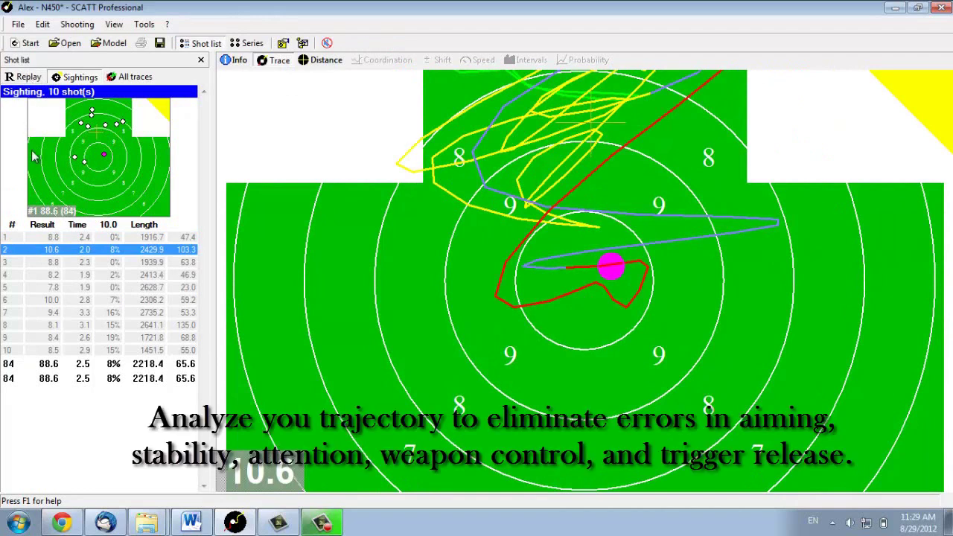
Replay shot 5's aiming trace, then display shot 6's 10.0 trace
click(41, 287)
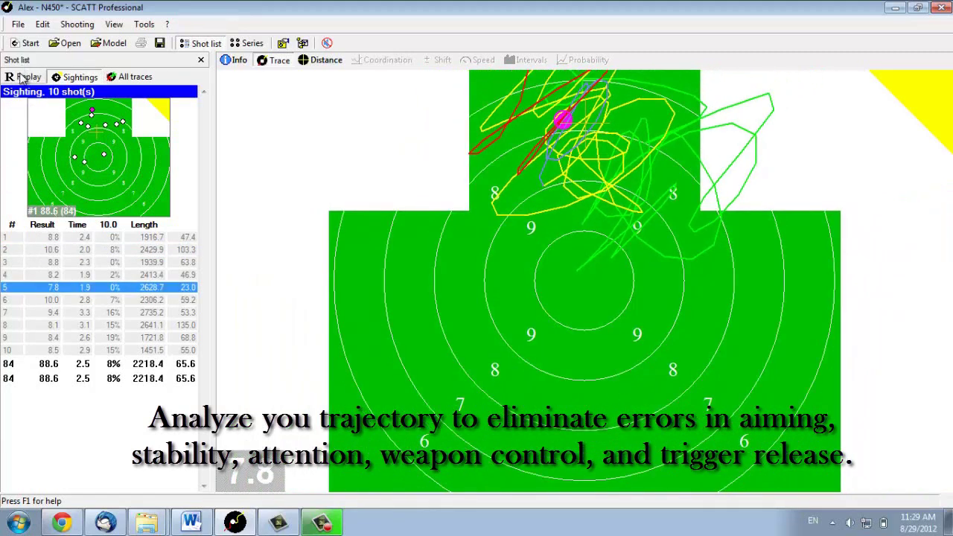
click(22, 78)
click(46, 304)
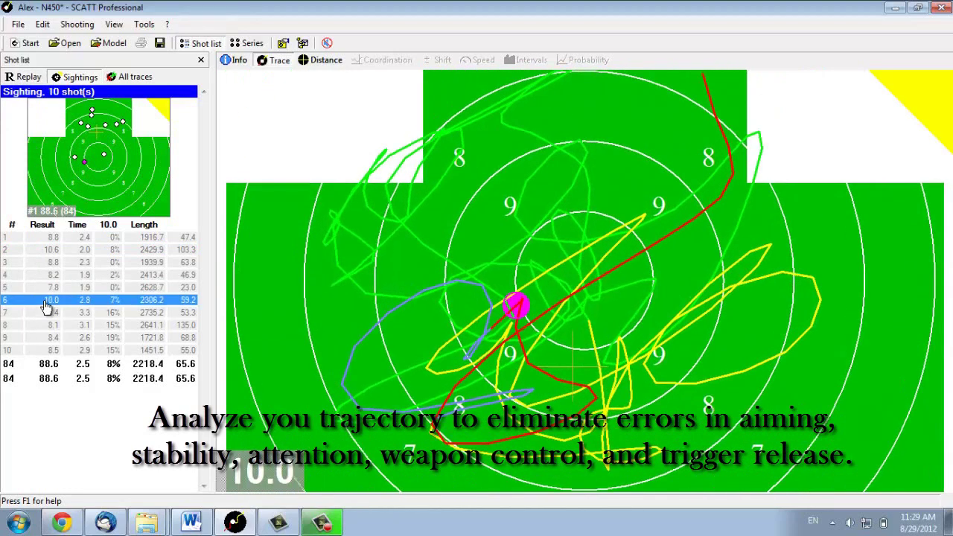